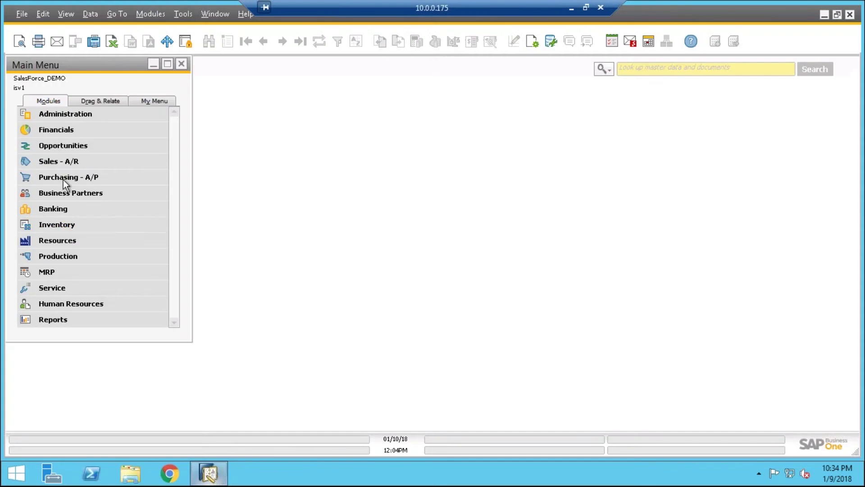
Step: Create a new sales order with test 12/12 as the customer
left_click(25, 161)
left_click(48, 162)
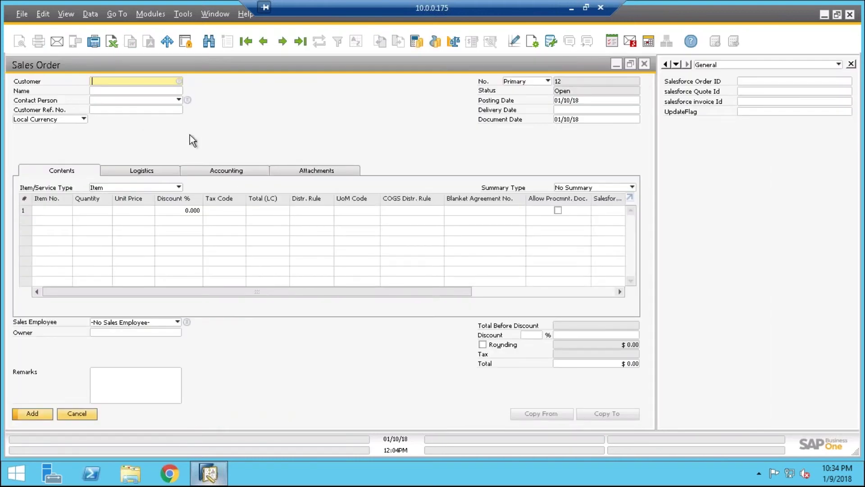
left_click(178, 82)
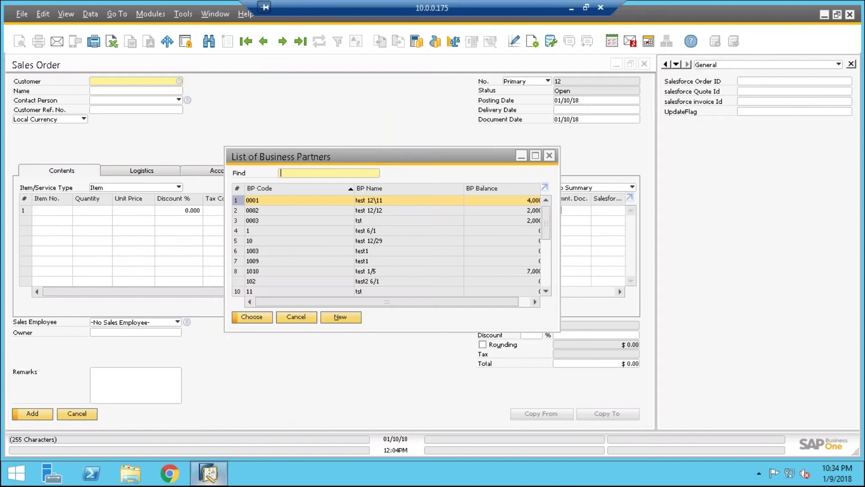
left_click(264, 211)
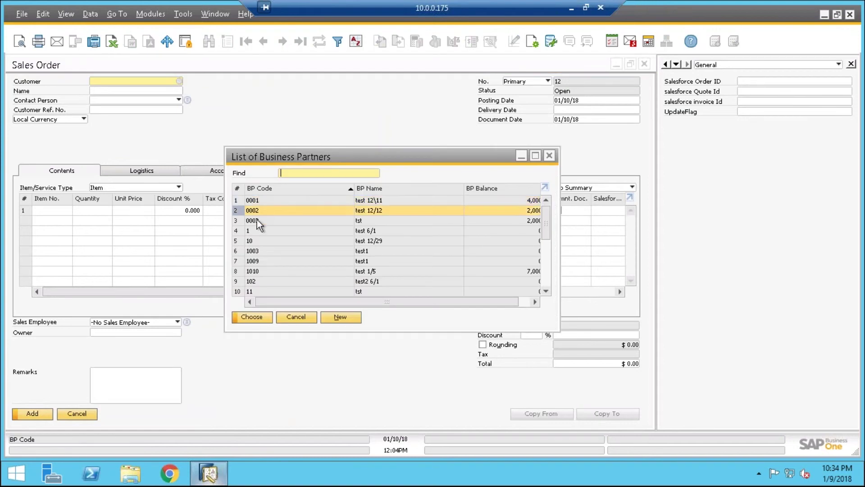
left_click(252, 317)
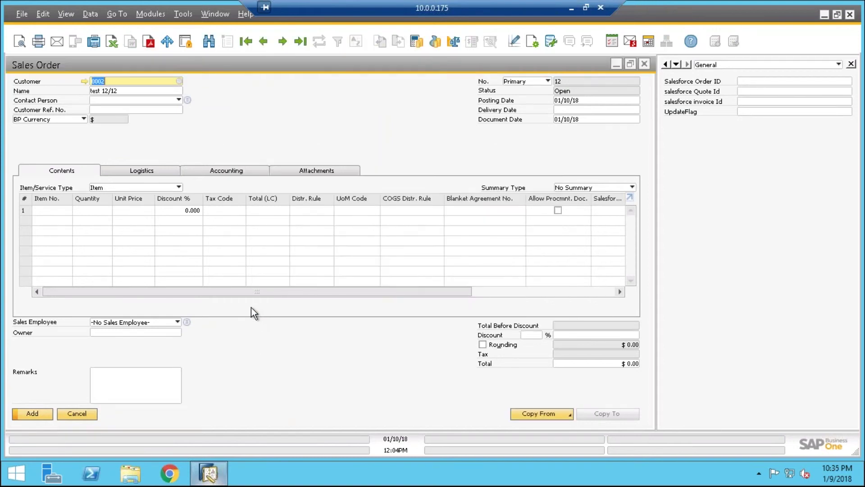
Step: Add mobile item 1000 on the first line, quantity 1 at $9,000.00
left_click(58, 211)
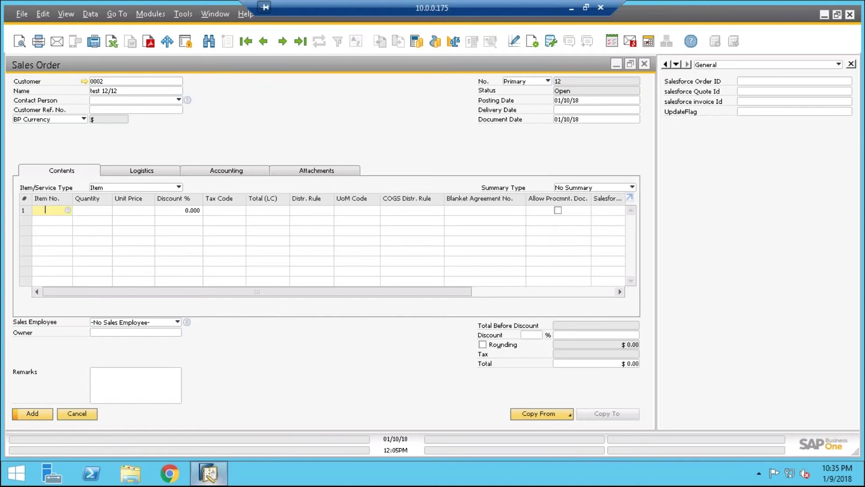
left_click(67, 209)
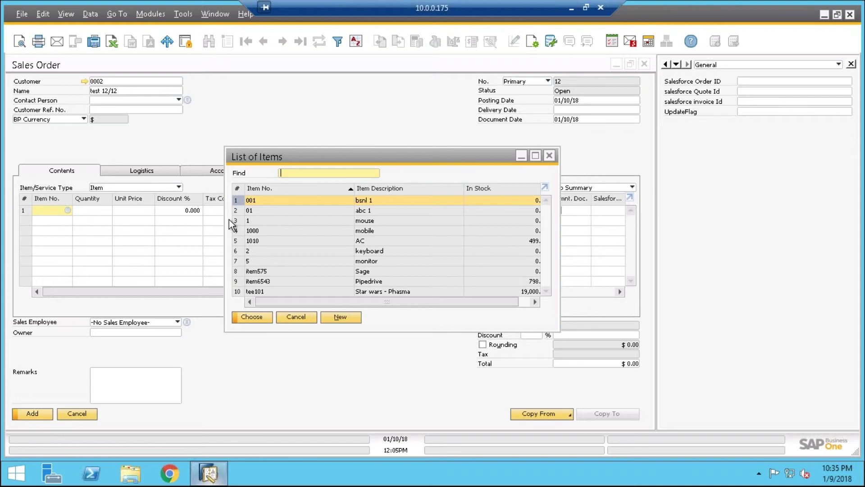
left_click(256, 231)
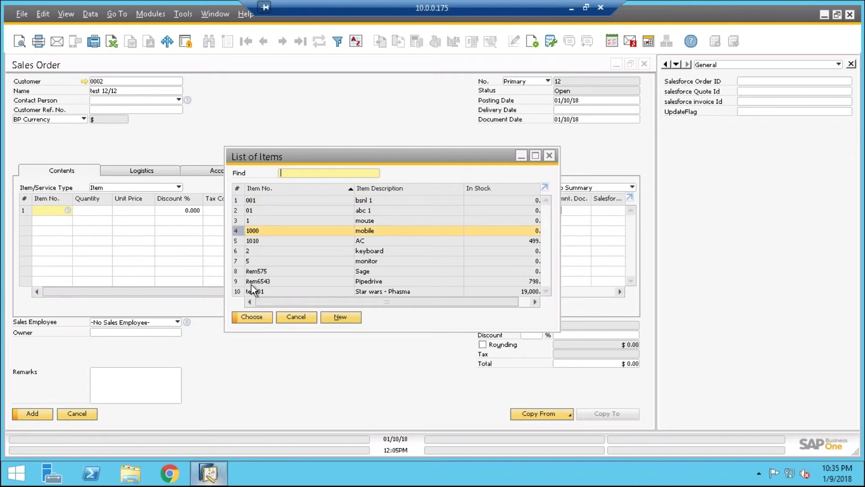
left_click(258, 317)
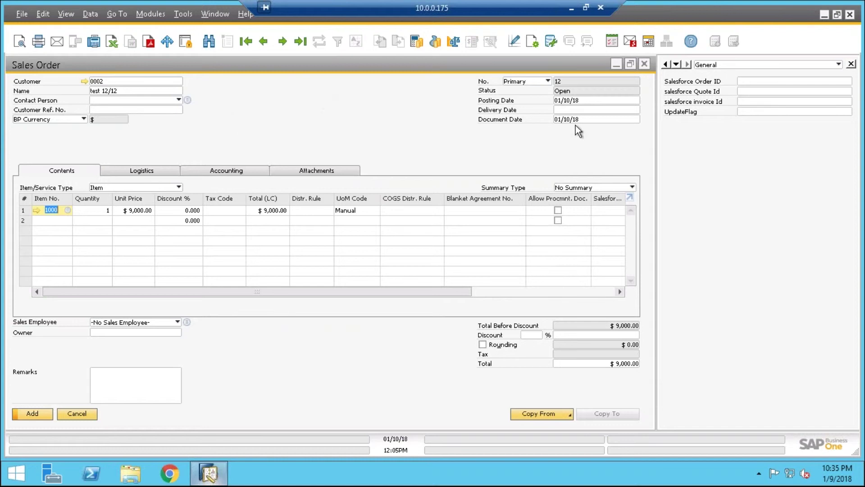
Step: Set the sales order's delivery date to 01/11/18
left_click(564, 104)
left_click(561, 110)
left_click(636, 110)
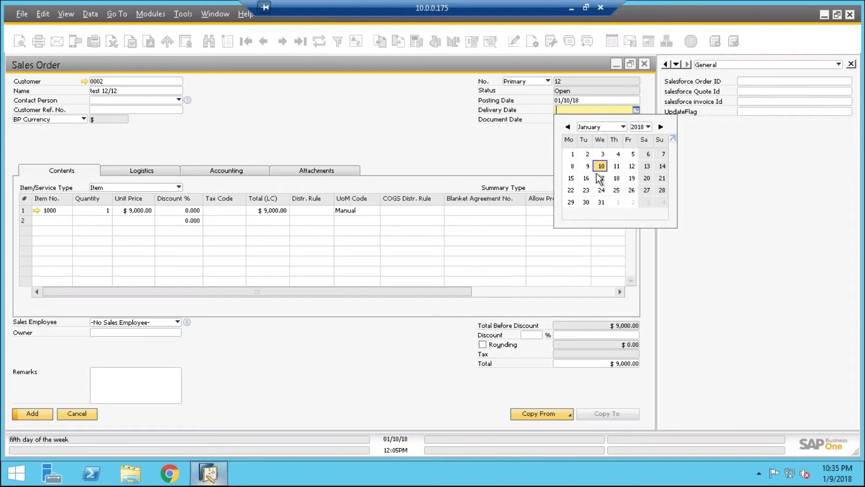
left_click(616, 166)
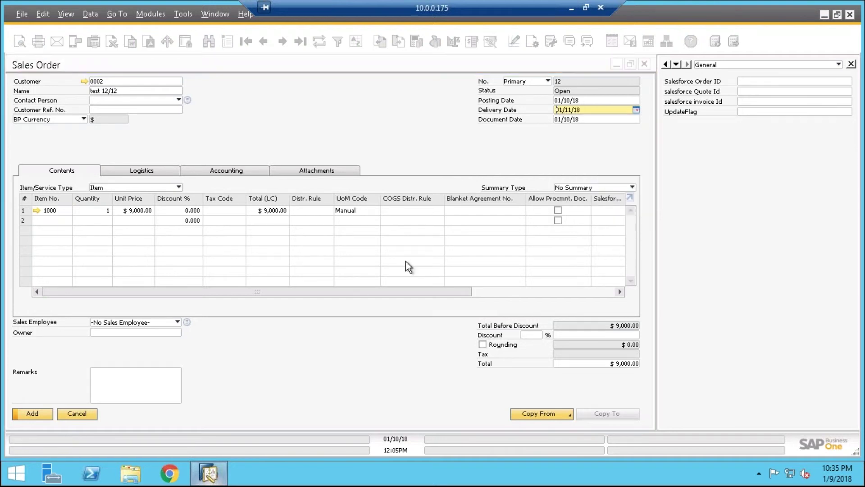
Step: Add the sales order without updating row delivery dates, then minimize SAP Business One
left_click(42, 411)
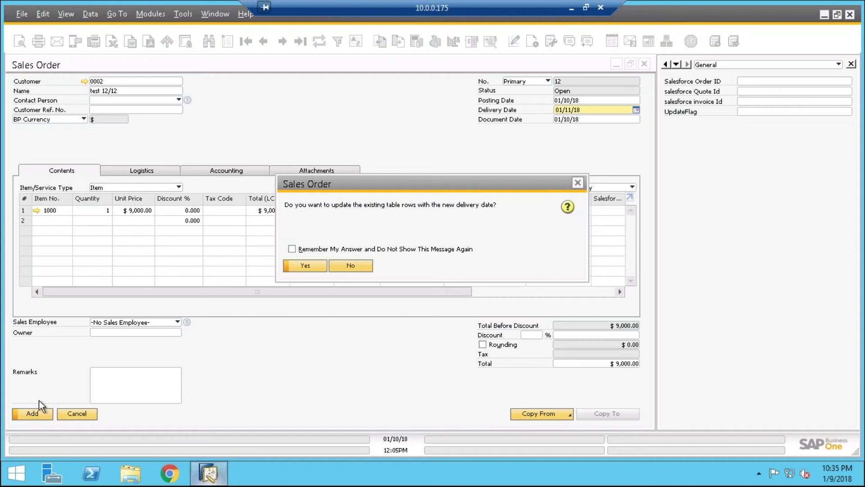
left_click(355, 271)
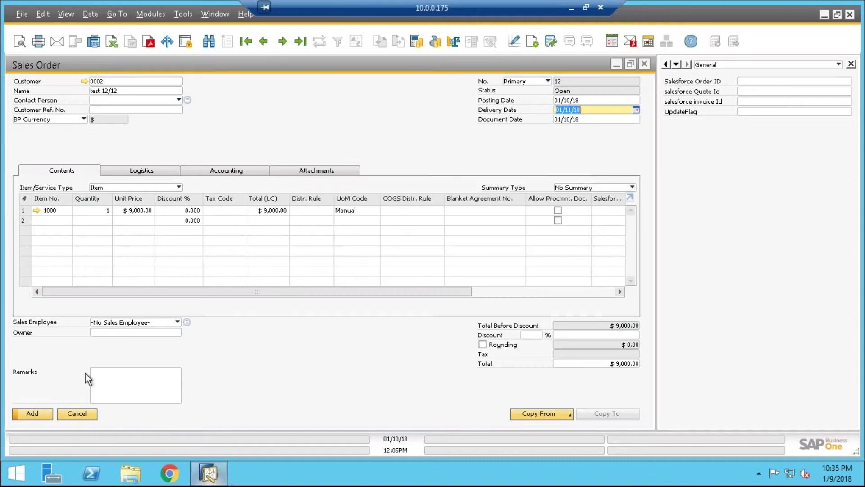
left_click(34, 413)
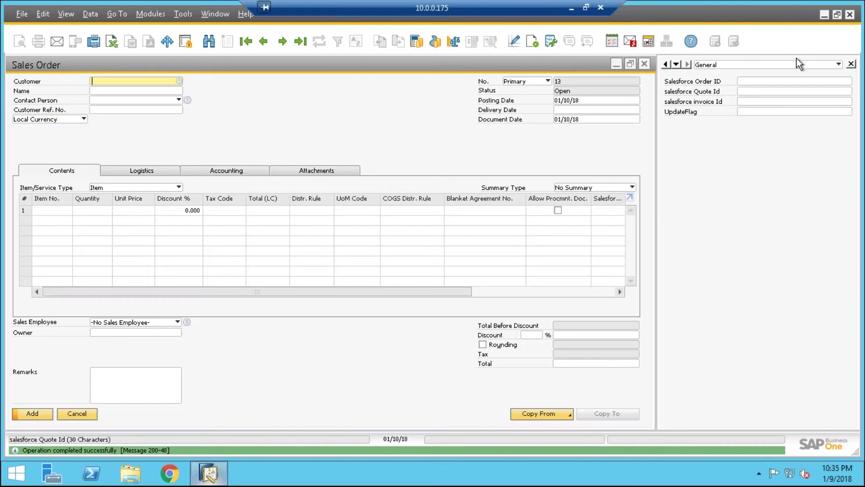
left_click(825, 15)
right_click(225, 140)
left_click(256, 179)
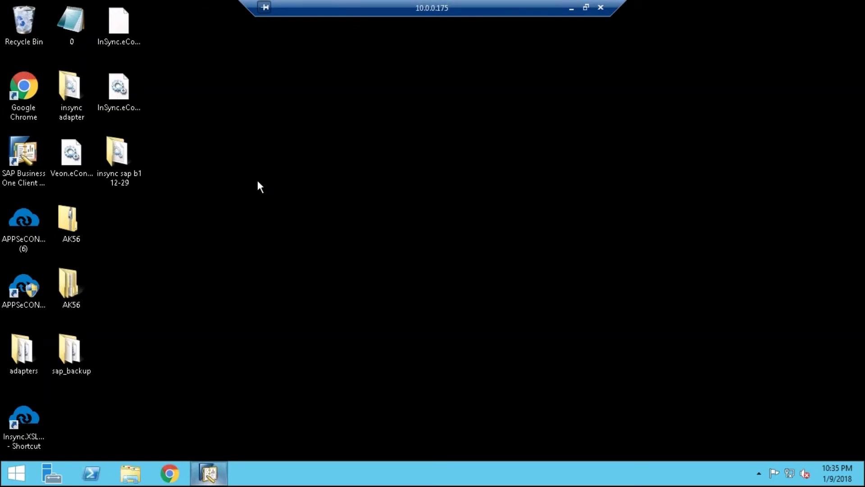
Step: Launch APPSeCONNECT, allow it to run, and log in to see the Demosalesforce_sapb1 connection
double_click(37, 280)
left_click(485, 255)
left_click(721, 441)
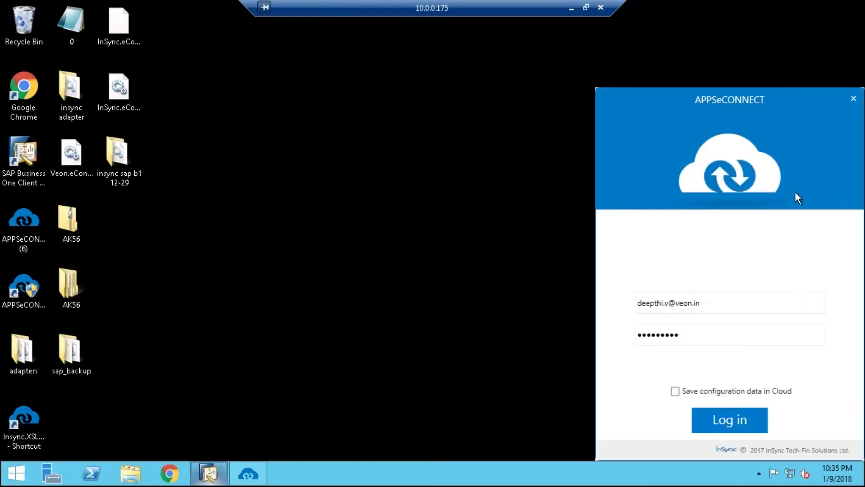
left_click(718, 419)
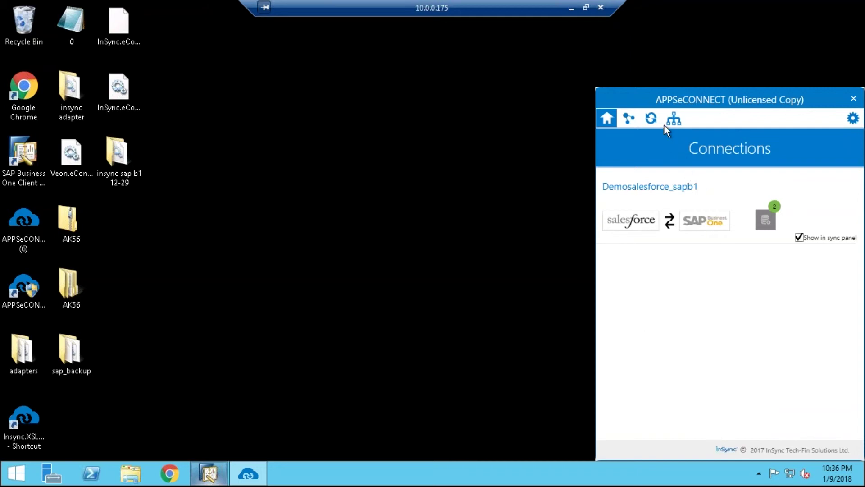
Step: In the Sync Panel, filter SAP-to-Salesforce touch points by 'order' to find Order Add
left_click(654, 121)
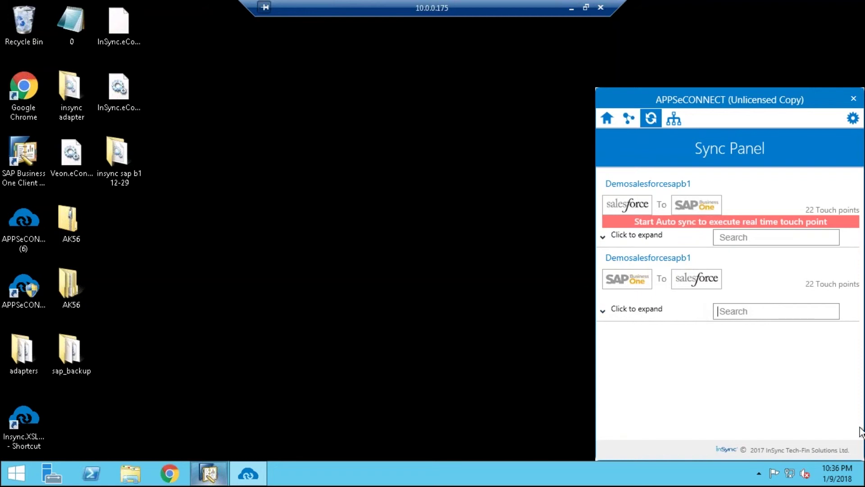
type("orderr")
key("BackSpace")
scroll(827, 430, "down", 1)
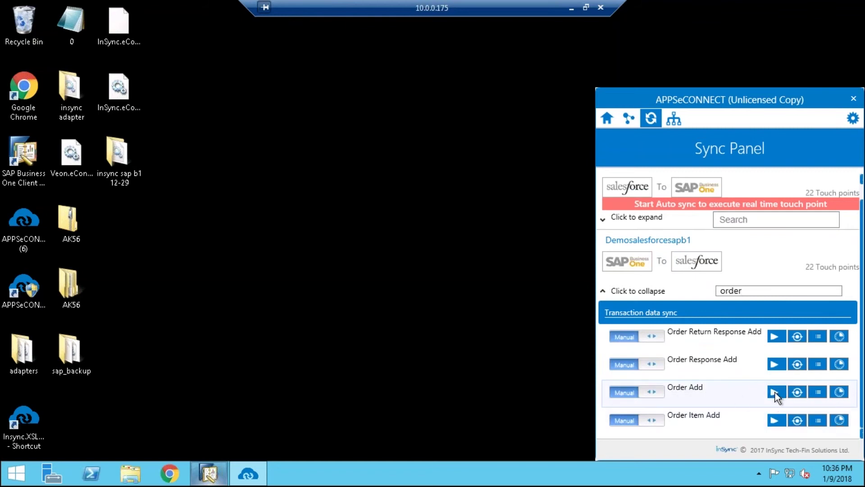
Step: Run the Order Add and Order Item Add syncs, then view the Order Add transaction log
left_click(776, 394)
left_click(780, 419)
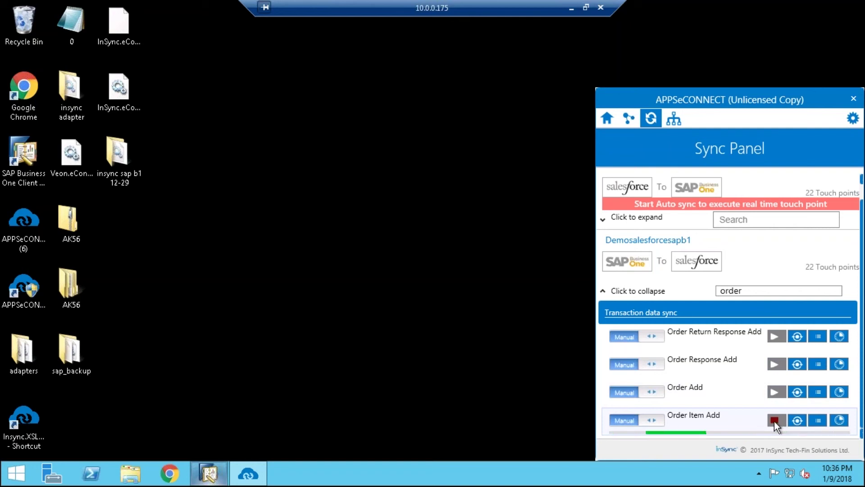
left_click(796, 388)
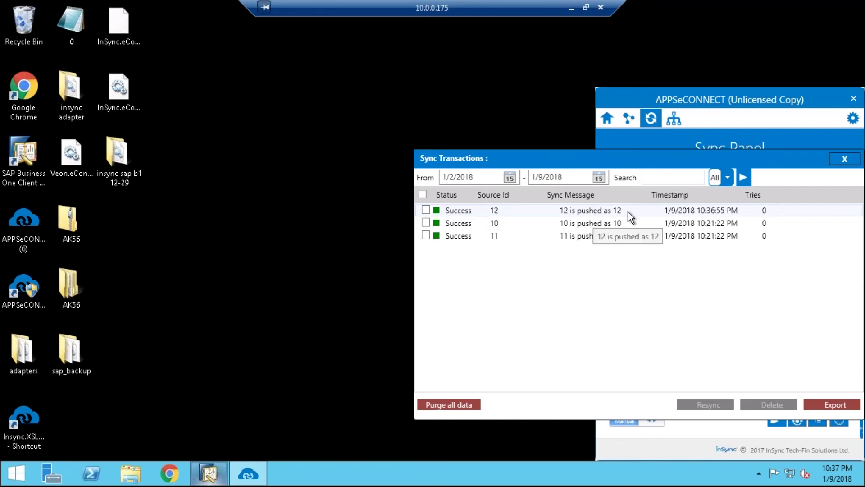
Step: Close the Sync Transactions log, minimize the remote session, and switch to the new Chrome tab
left_click(844, 162)
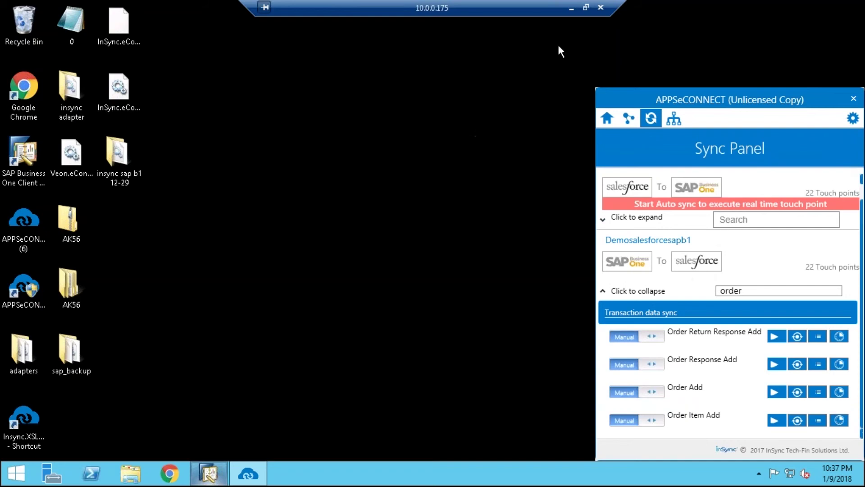
left_click(571, 8)
left_click(171, 9)
Step: Log in at login.salesforce.com and show the additional tabs list
type("lo")
key("Return")
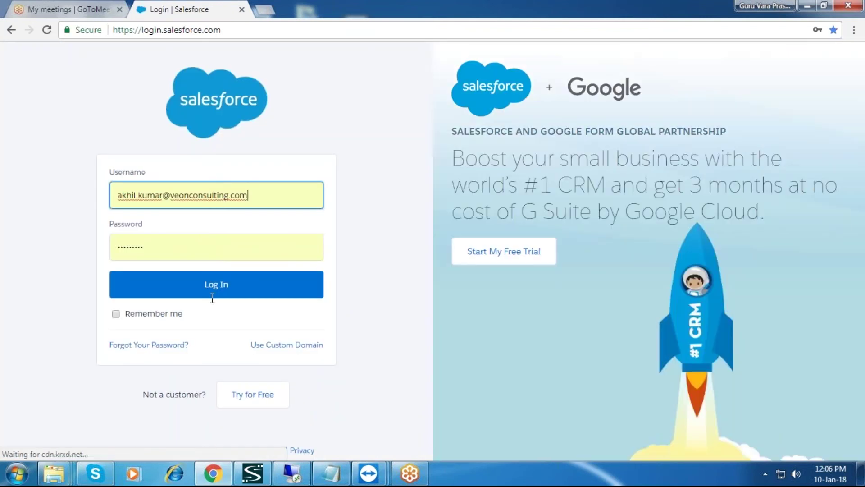
left_click(216, 296)
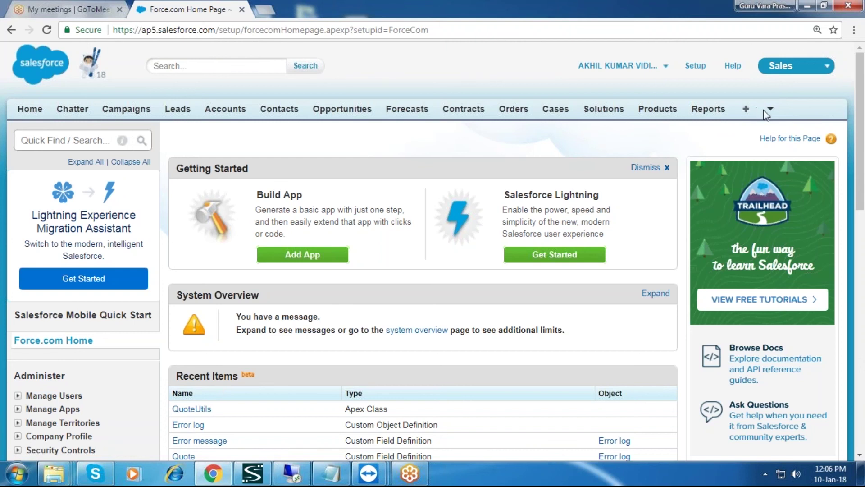
left_click(769, 109)
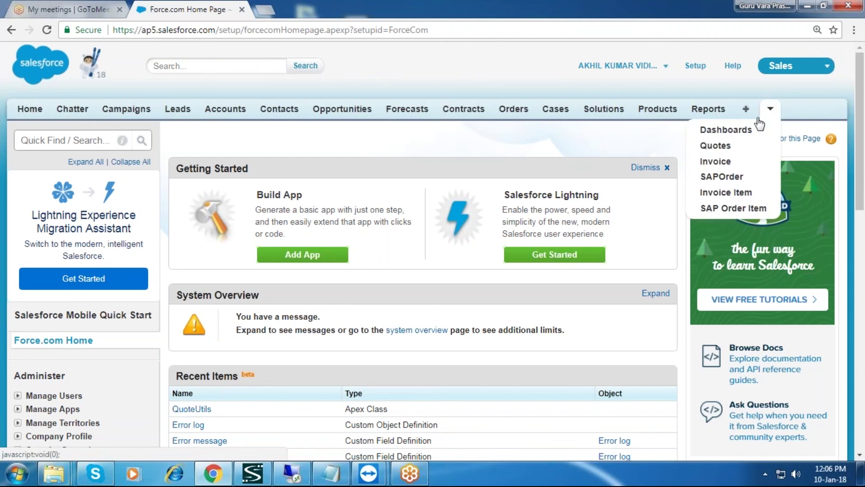
Step: Open SAPOrder 12 for test 12/12 and check its $9,000.00 total and mobile order item
left_click(726, 181)
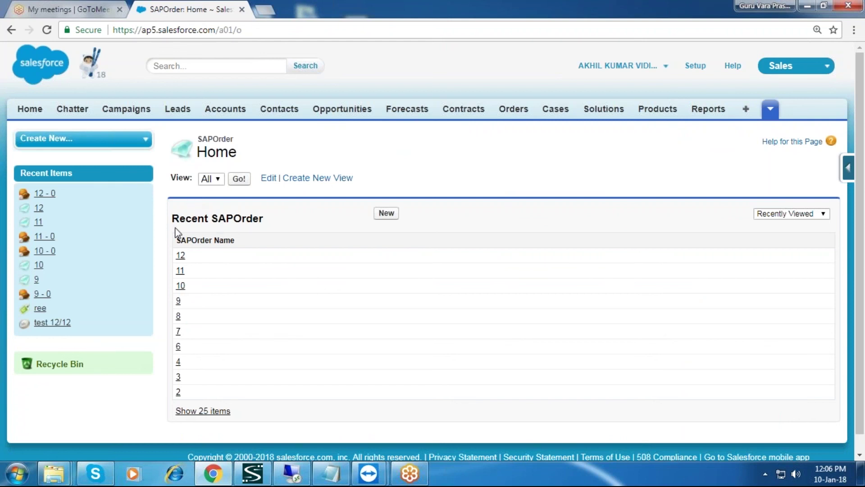
left_click(180, 255)
scroll(331, 182, "down", 1)
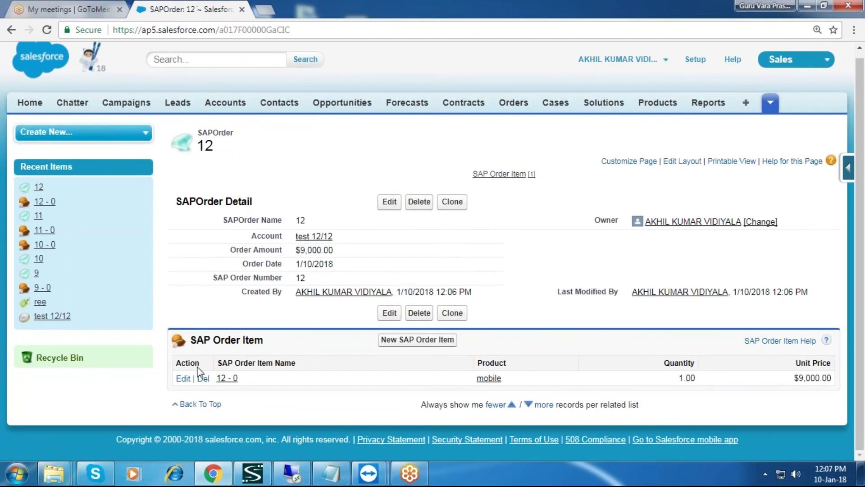